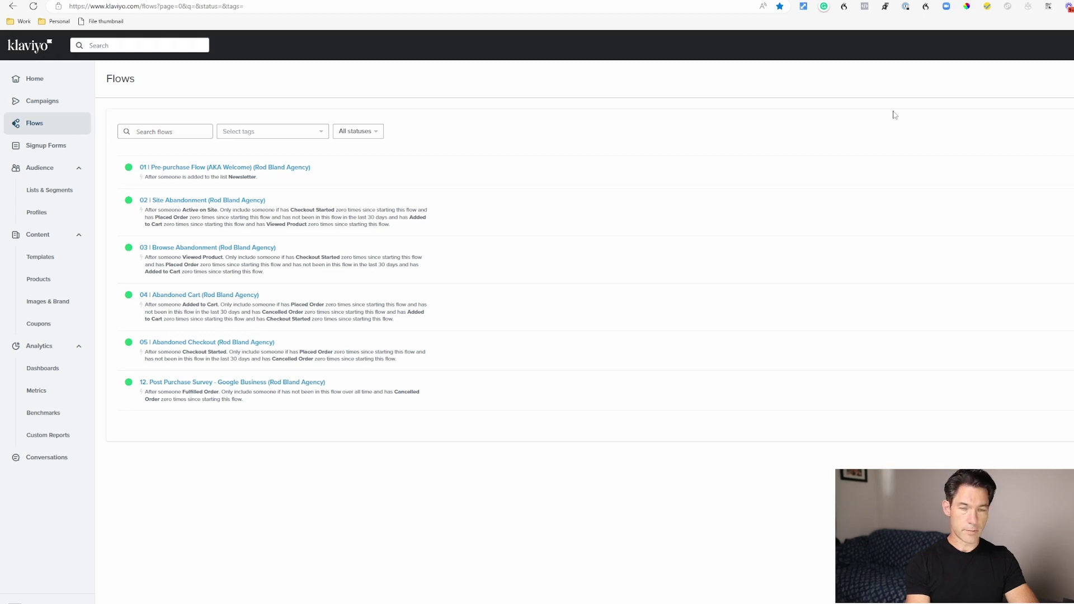
Search the flow library for "cart" and create an Abandoned Cart Reminder flow from the Shopify "Domestic vs. International Split" template
{"action": "left_click", "coordinate": [499, 120]}
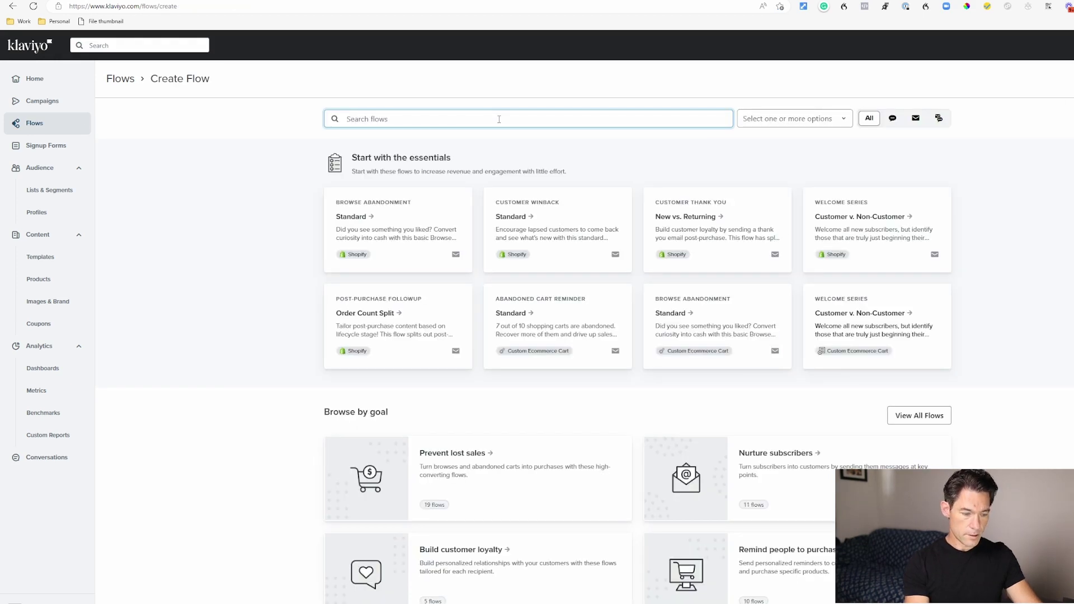
{"action": "type", "text": "cart"}
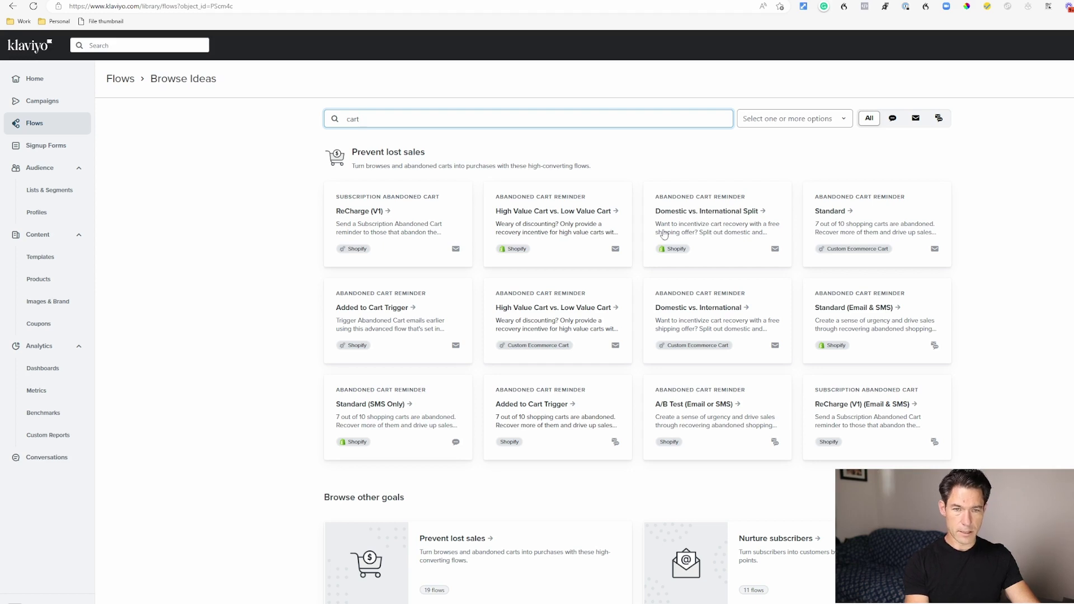
{"action": "left_click", "coordinate": [748, 233]}
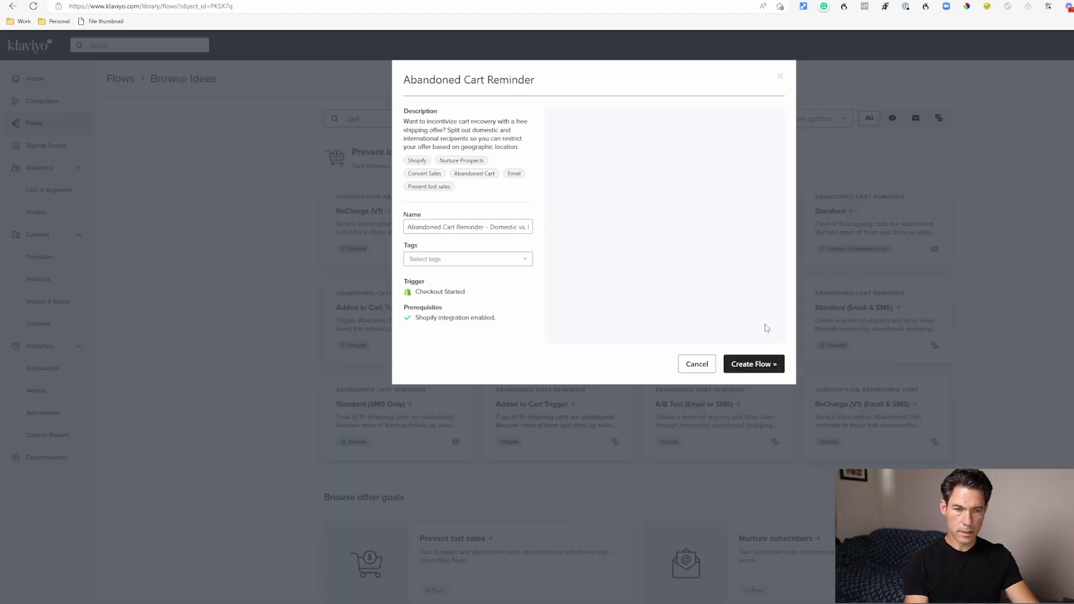
{"action": "left_click", "coordinate": [754, 364]}
Delete the domestic/international split along with its international email path, keeping the US Abandoned Cart emails
{"action": "left_click", "coordinate": [652, 204]}
{"action": "left_click", "coordinate": [670, 219]}
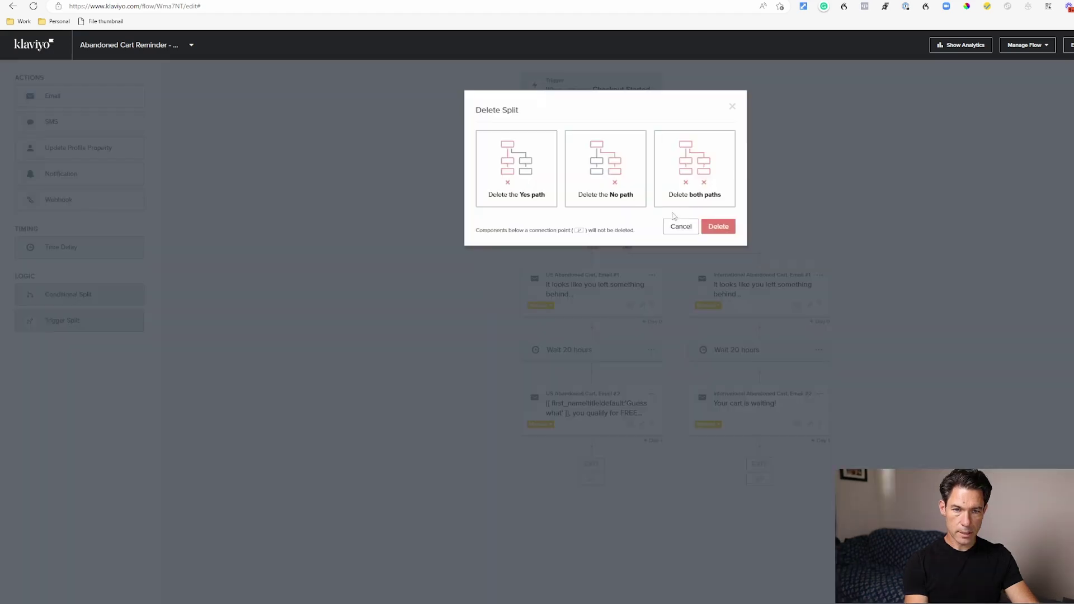
{"action": "left_click", "coordinate": [719, 226]}
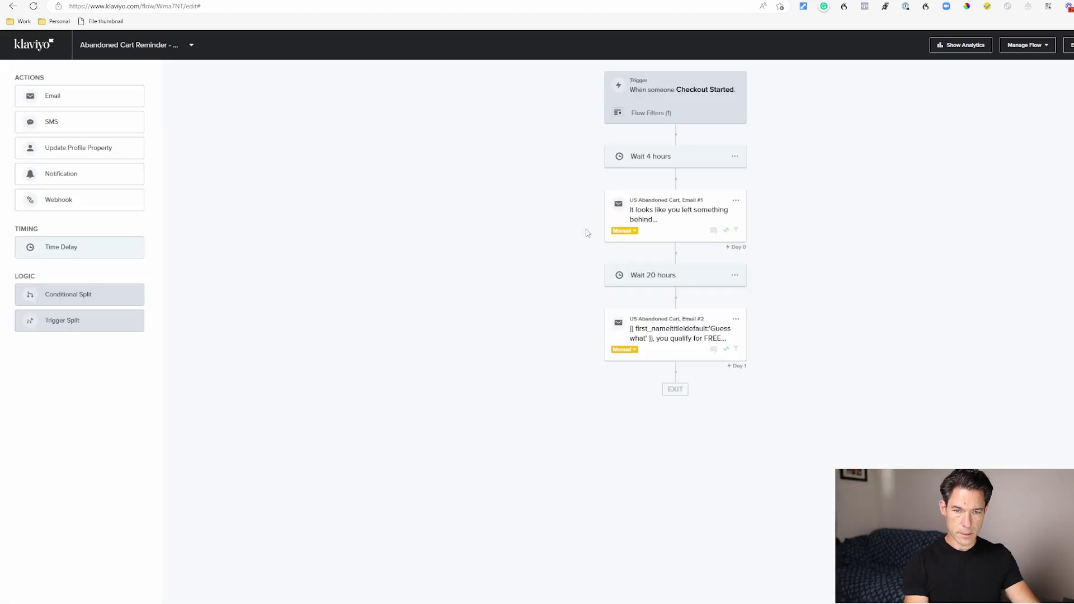
Review the flow filters on the Checkout Started trigger and the details of US Abandoned Cart, Email #1
{"action": "left_click", "coordinate": [652, 125]}
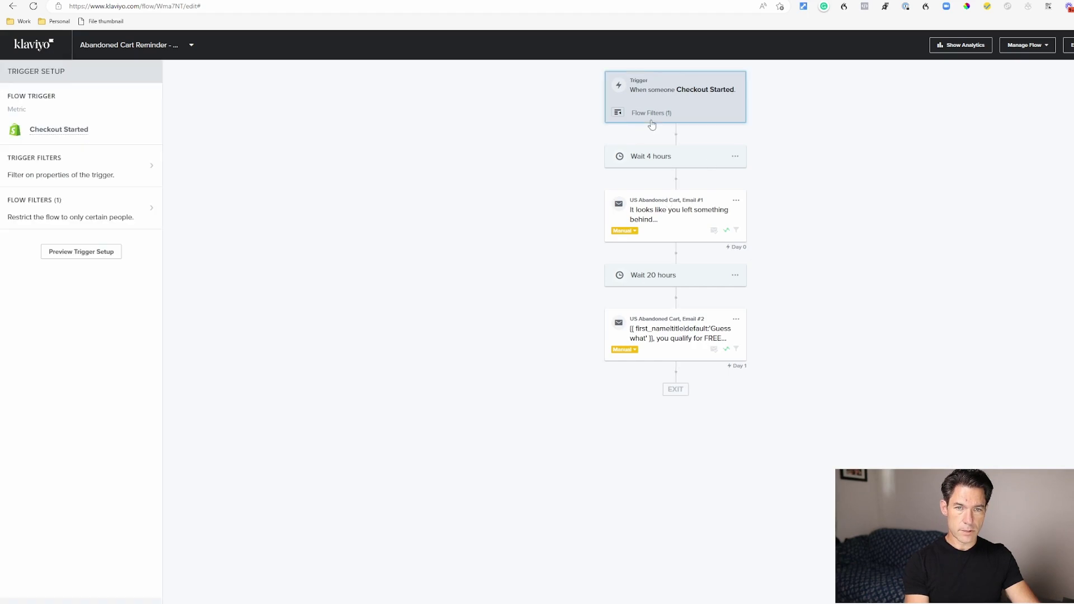
{"action": "left_click", "coordinate": [81, 218]}
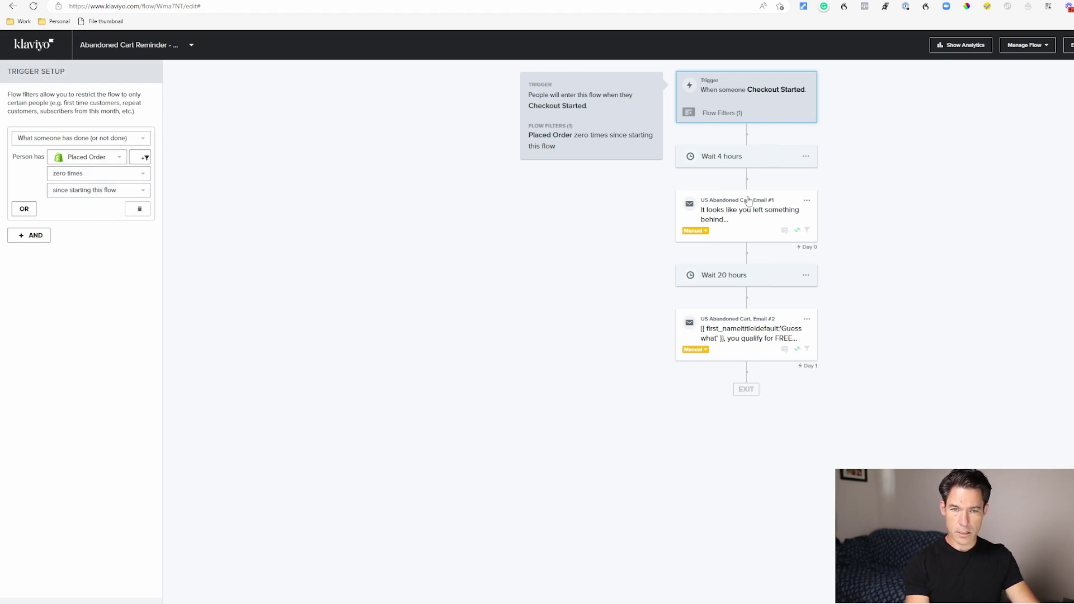
{"action": "left_click", "coordinate": [738, 218]}
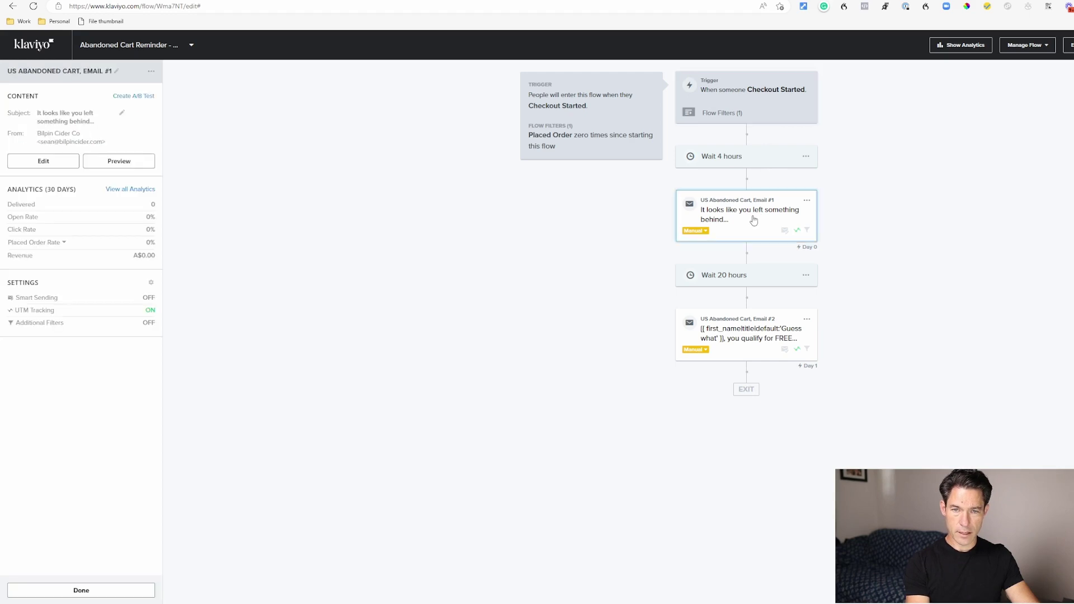
Add a second flow filter to the trigger that skips anyone who has been in this flow in the last 14 days
{"action": "left_click", "coordinate": [723, 121]}
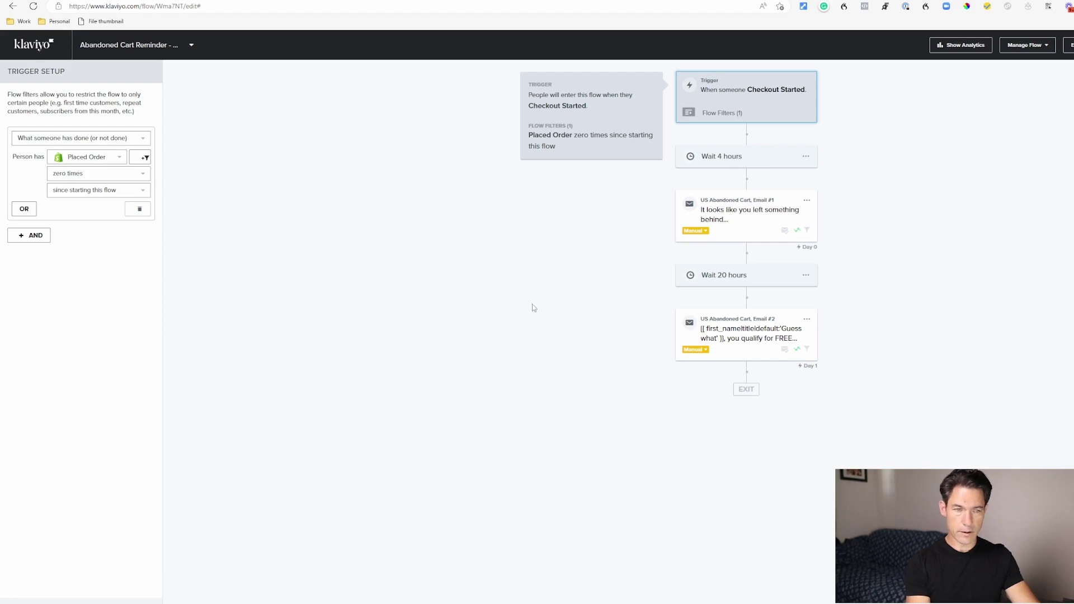
{"action": "left_click", "coordinate": [40, 240]}
{"action": "left_click", "coordinate": [86, 261]}
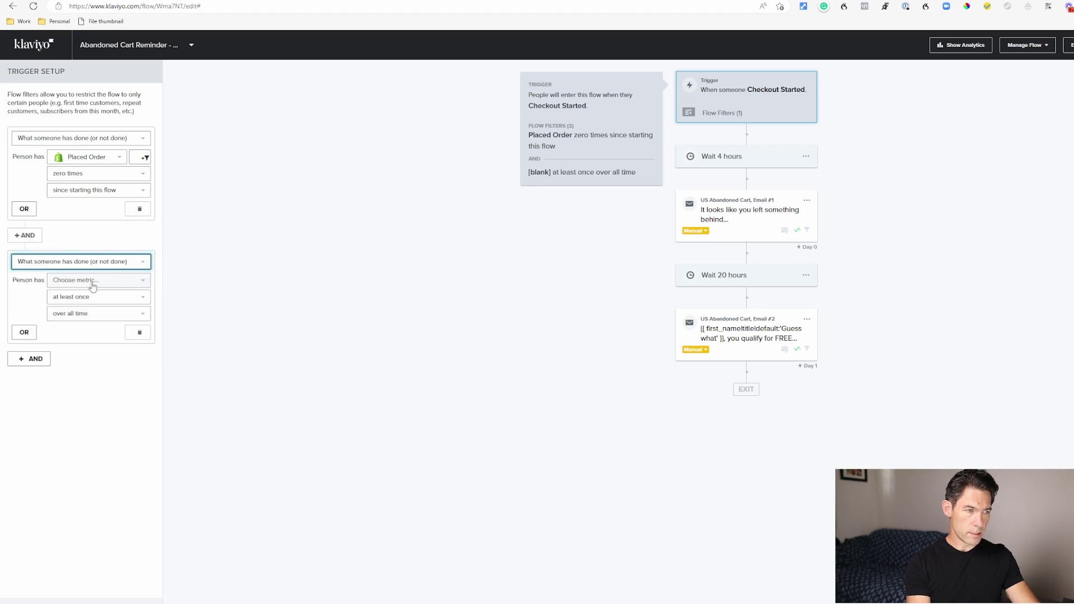
{"action": "left_click", "coordinate": [92, 282]}
{"action": "left_click", "coordinate": [88, 262]}
{"action": "left_click", "coordinate": [74, 380]}
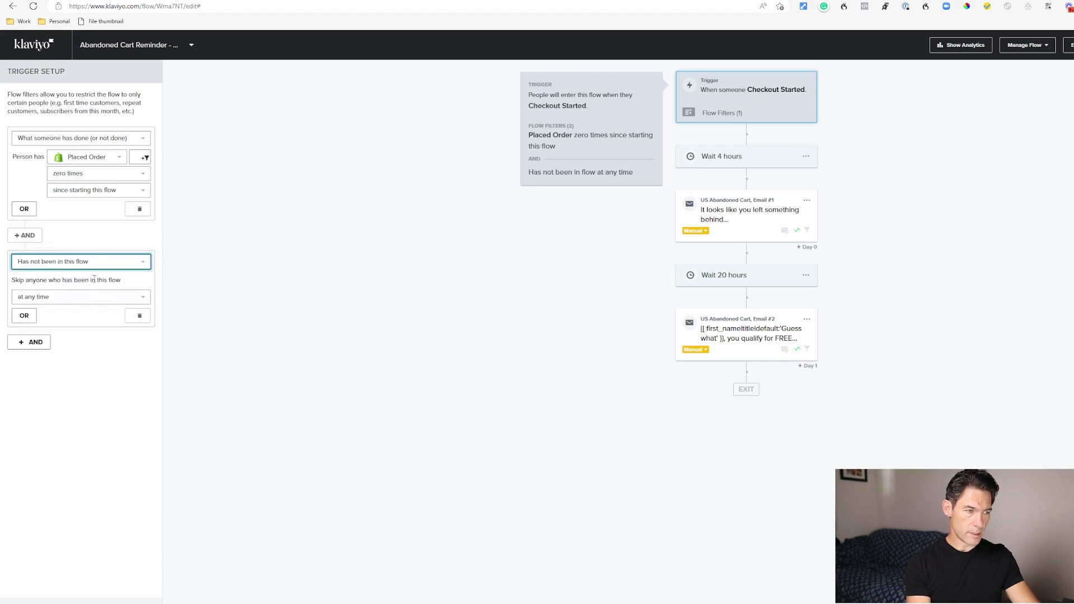
{"action": "double_click", "coordinate": [49, 314]}
{"action": "type", "text": "14"}
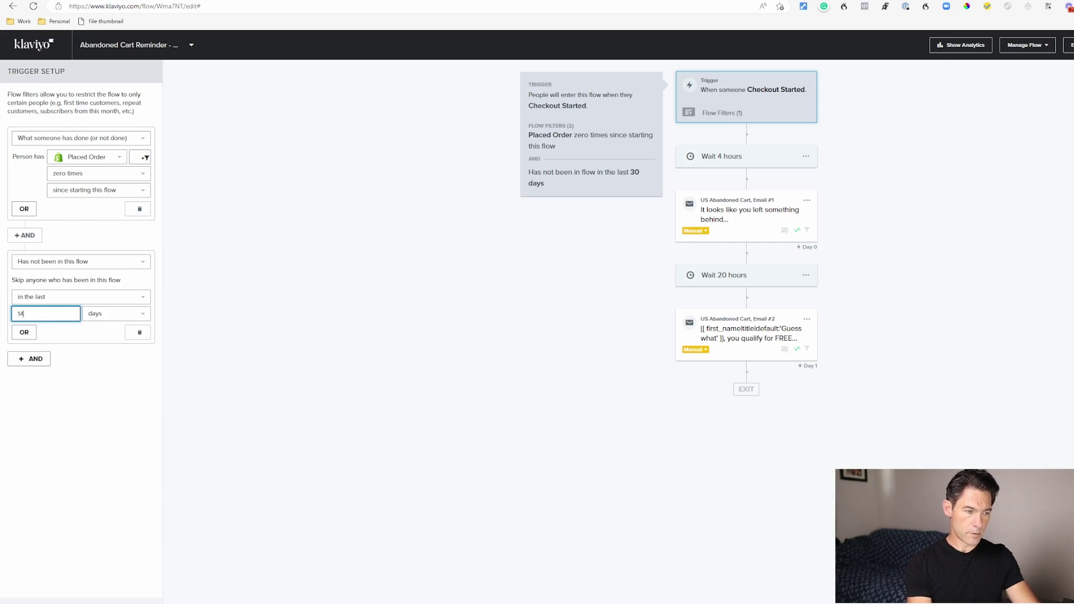
{"action": "left_click", "coordinate": [34, 602]}
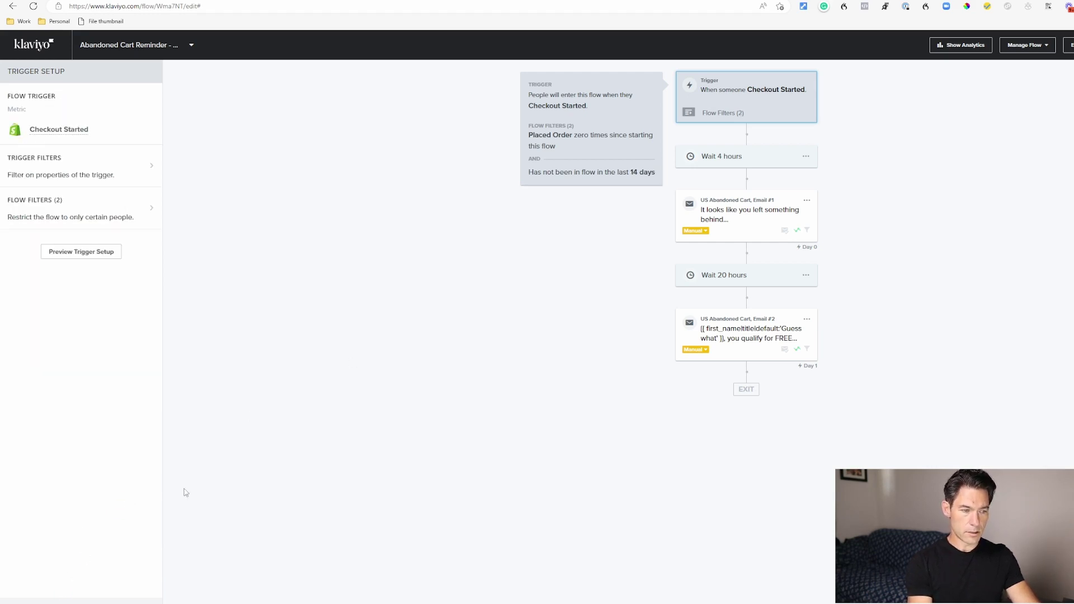
{"action": "left_click", "coordinate": [260, 497]}
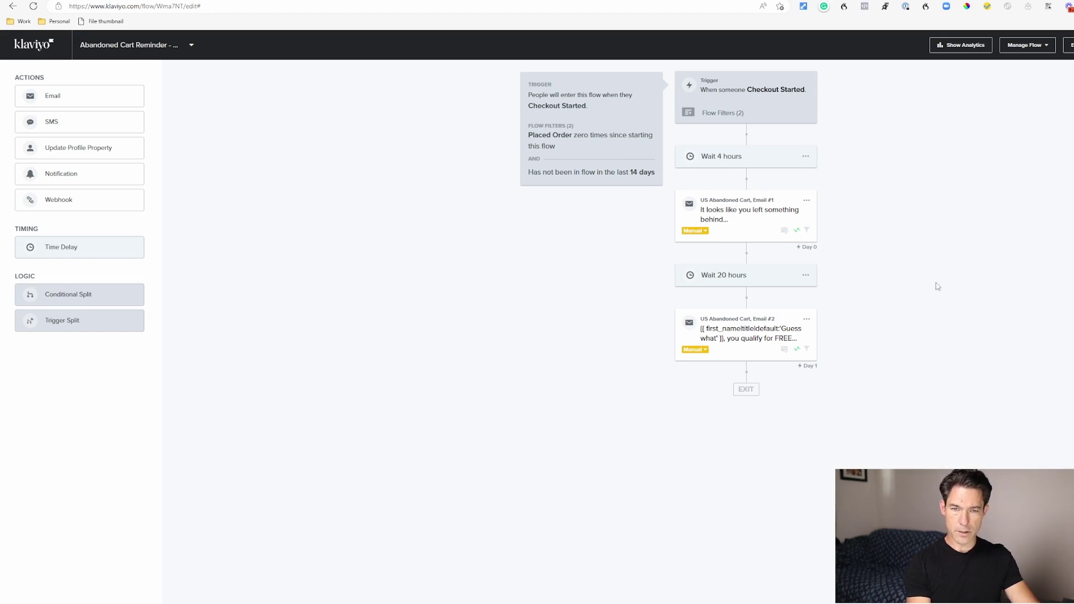
Check the 4-hour delay, then preview US Abandoned Cart, Email #1 with several recent checkout events and leave its editor
{"action": "left_click", "coordinate": [774, 159]}
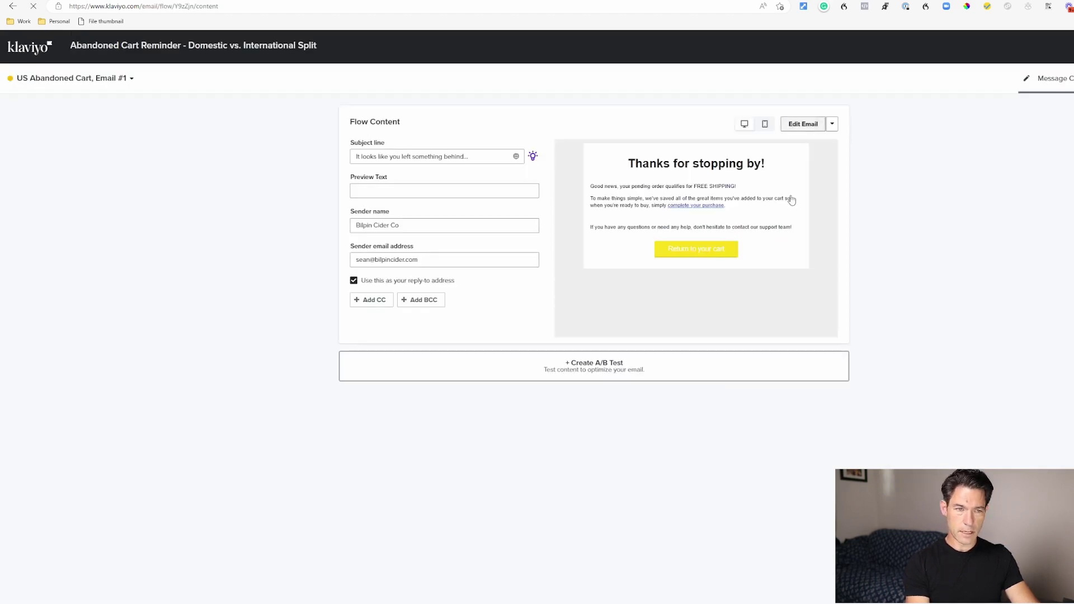
{"action": "left_click", "coordinate": [767, 258]}
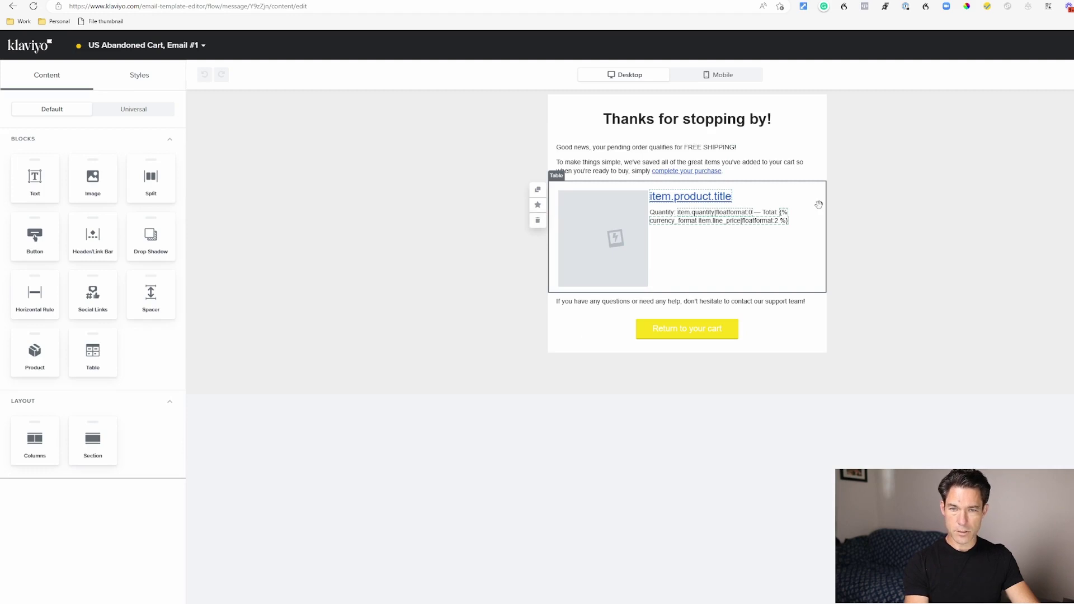
{"action": "left_click", "coordinate": [1059, 123]}
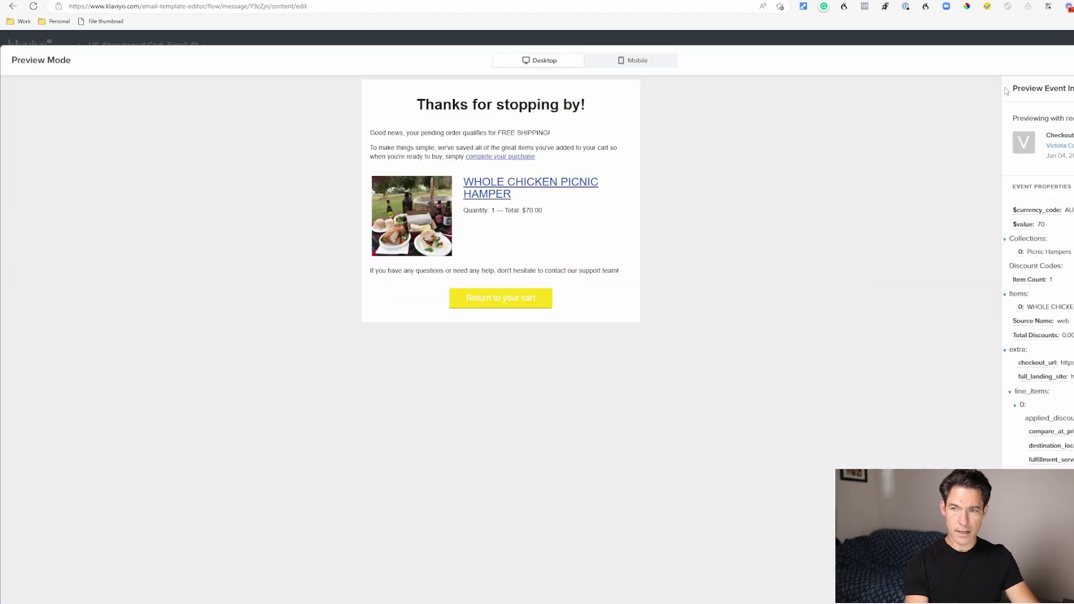
{"action": "left_click", "coordinate": [1073, 89]}
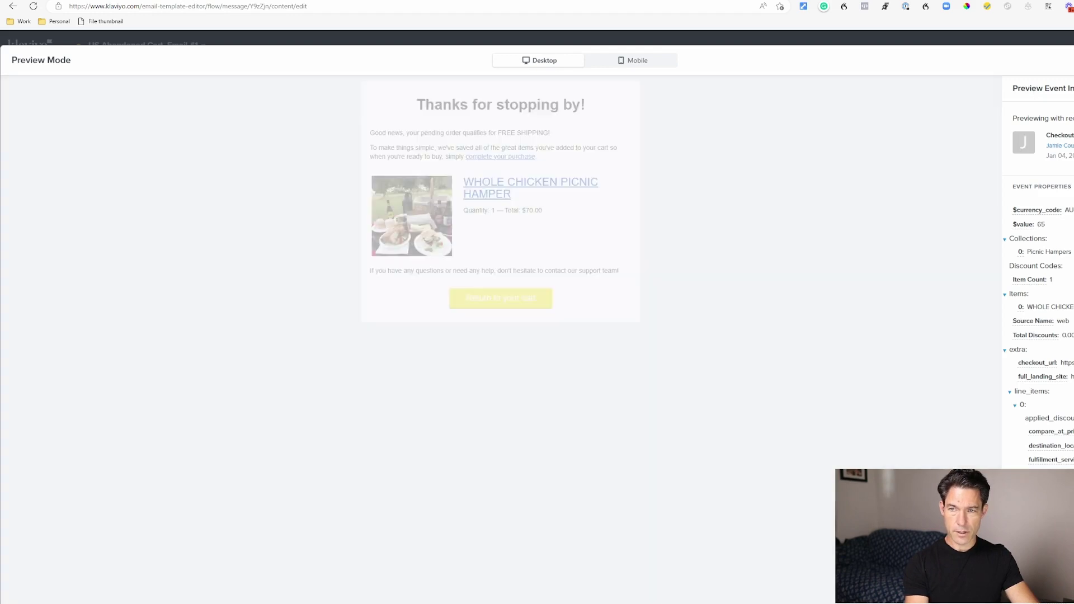
{"action": "left_click", "coordinate": [1073, 89]}
{"action": "left_click", "coordinate": [1072, 88]}
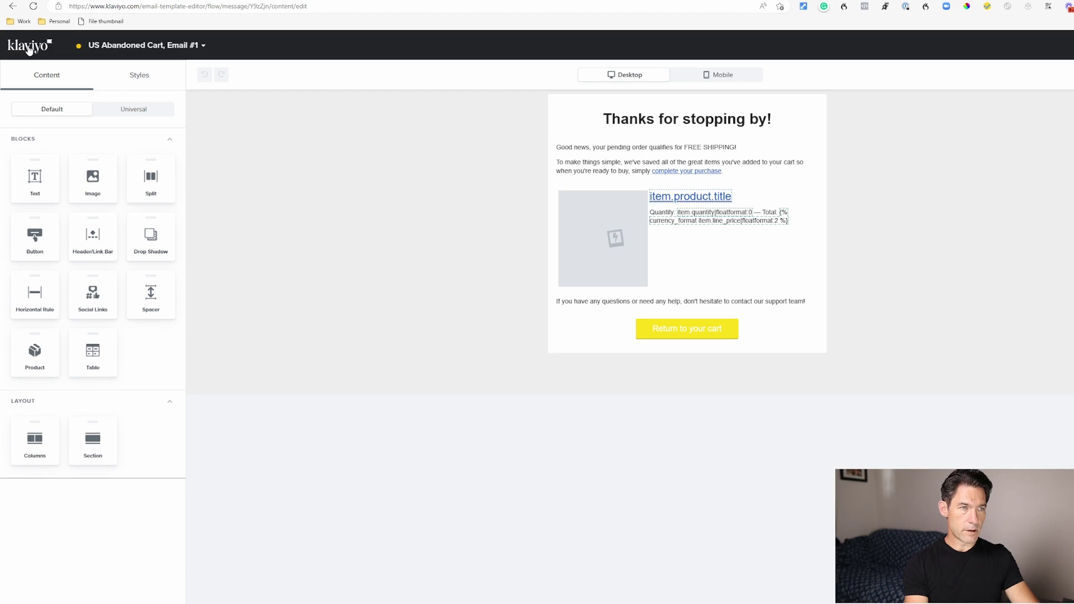
{"action": "left_click", "coordinate": [29, 47]}
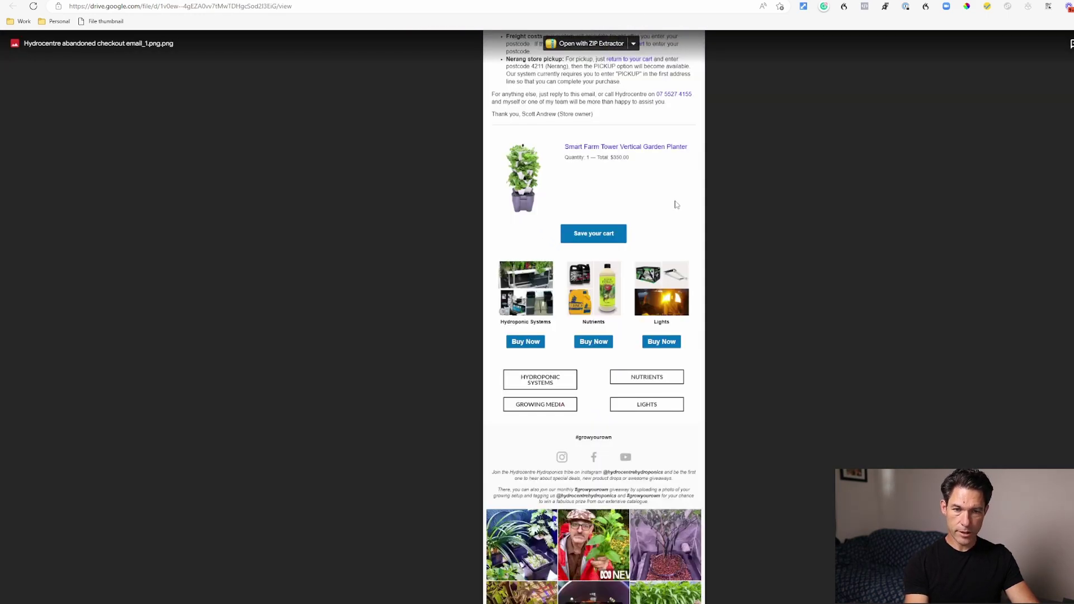
Examine the Hydrocentre abandoned checkout email example in Google Drive, including its cart items and product category sections
{"action": "left_click_drag", "start_coordinate": [676, 213], "coordinate": [696, 308]}
{"action": "scroll", "coordinate": [695, 313], "scroll_direction": "down", "scroll_amount": 2}
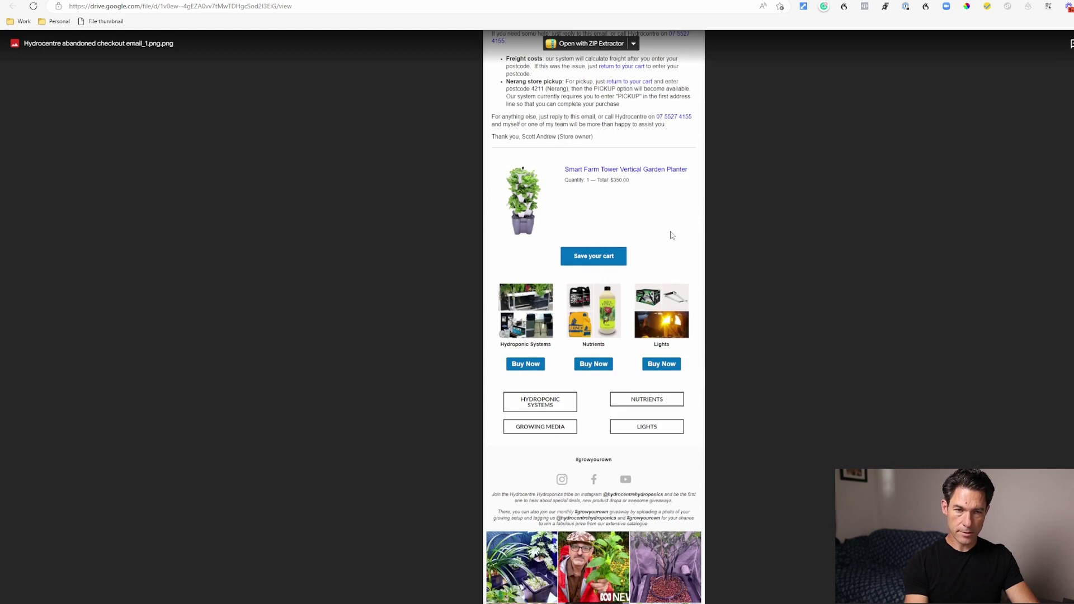
{"action": "scroll", "coordinate": [673, 289], "scroll_direction": "down", "scroll_amount": 2}
{"action": "scroll", "coordinate": [674, 289], "scroll_direction": "up", "scroll_amount": 2}
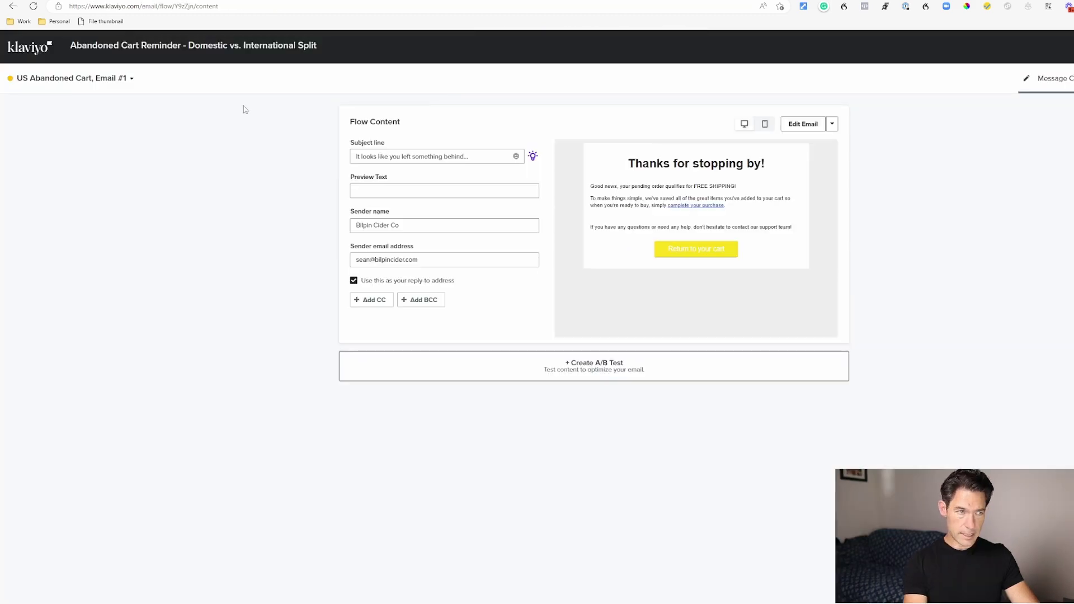
Switch to US Abandoned Cart, Email #2 in Klaviyo and inspect its template content in the email editor
{"action": "left_click", "coordinate": [104, 83]}
{"action": "left_click", "coordinate": [85, 137]}
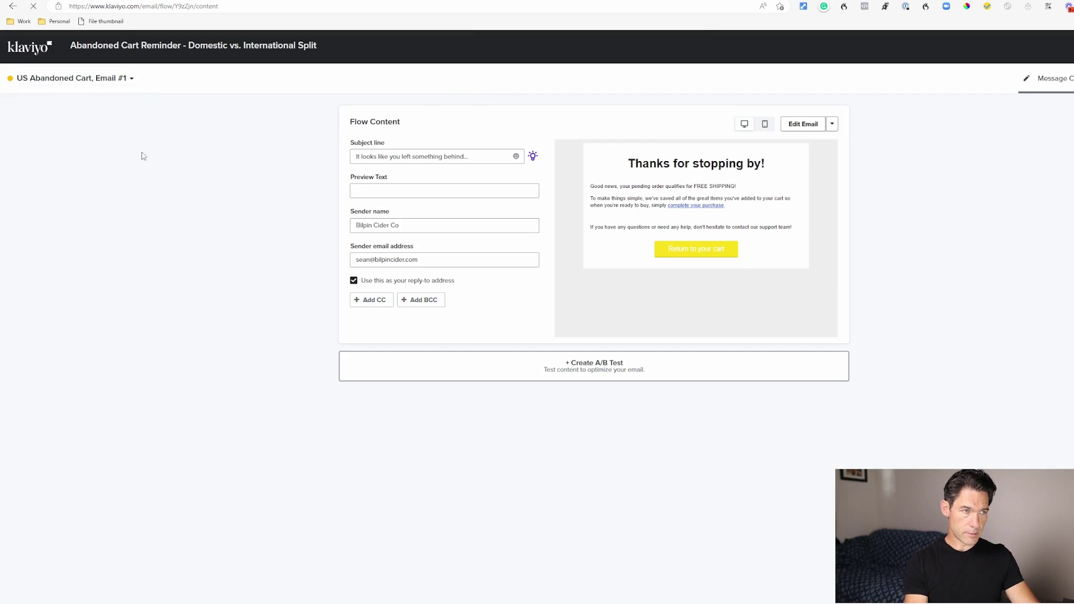
{"action": "left_click", "coordinate": [794, 198]}
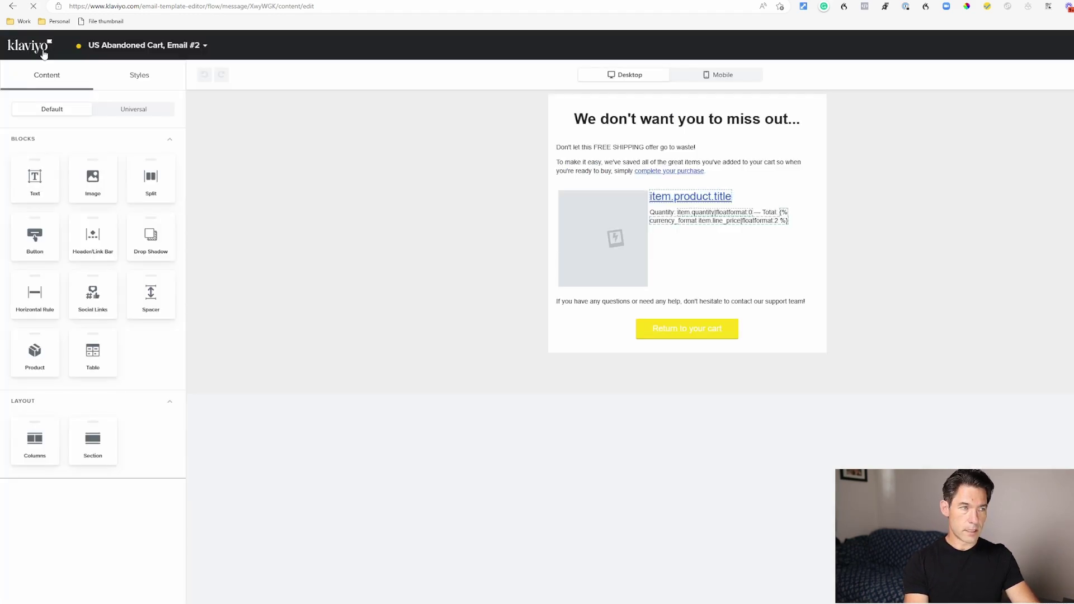
{"action": "left_click", "coordinate": [42, 51]}
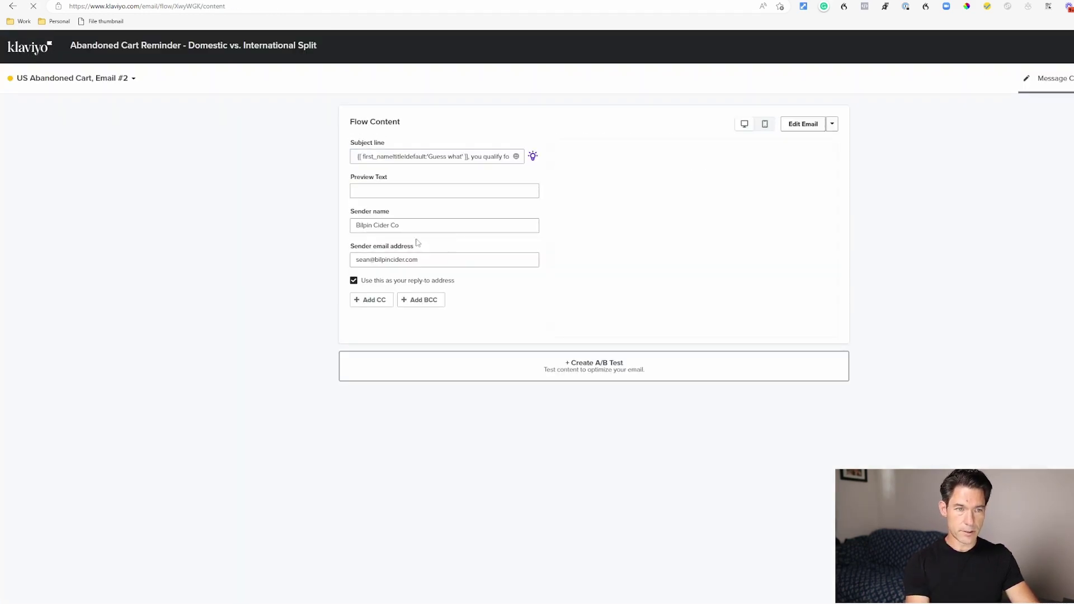
Read through the full subject line of US Abandoned Cart, Email #2, including its first-name variable and fallback text
{"action": "left_click", "coordinate": [358, 156]}
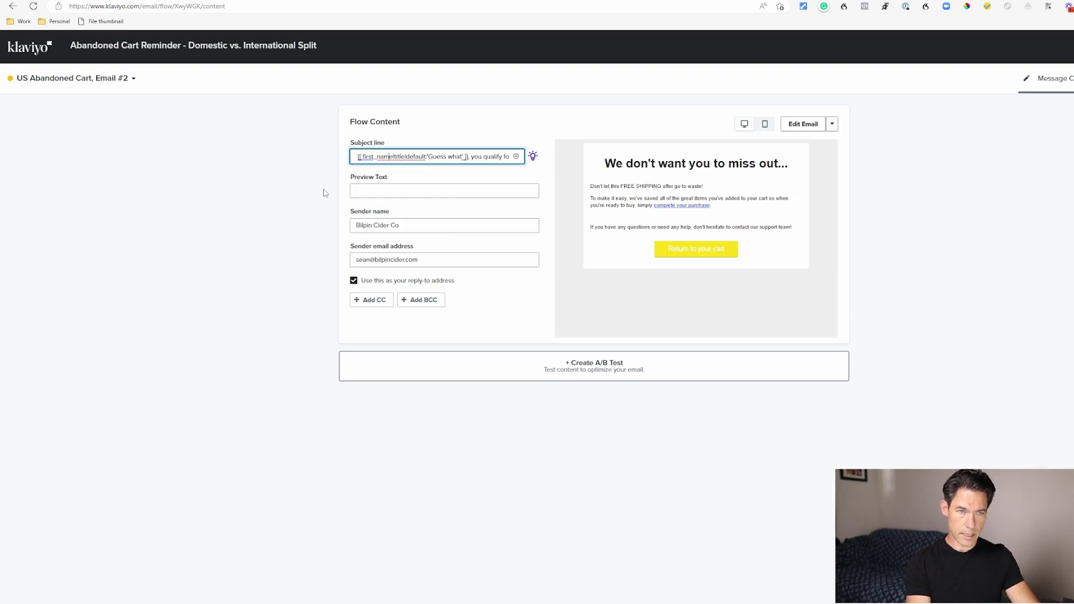
{"action": "key", "text": "Right"}
{"action": "key", "text": "Right"}
{"action": "key", "text": "Right"}
{"action": "key", "text": "Right"}
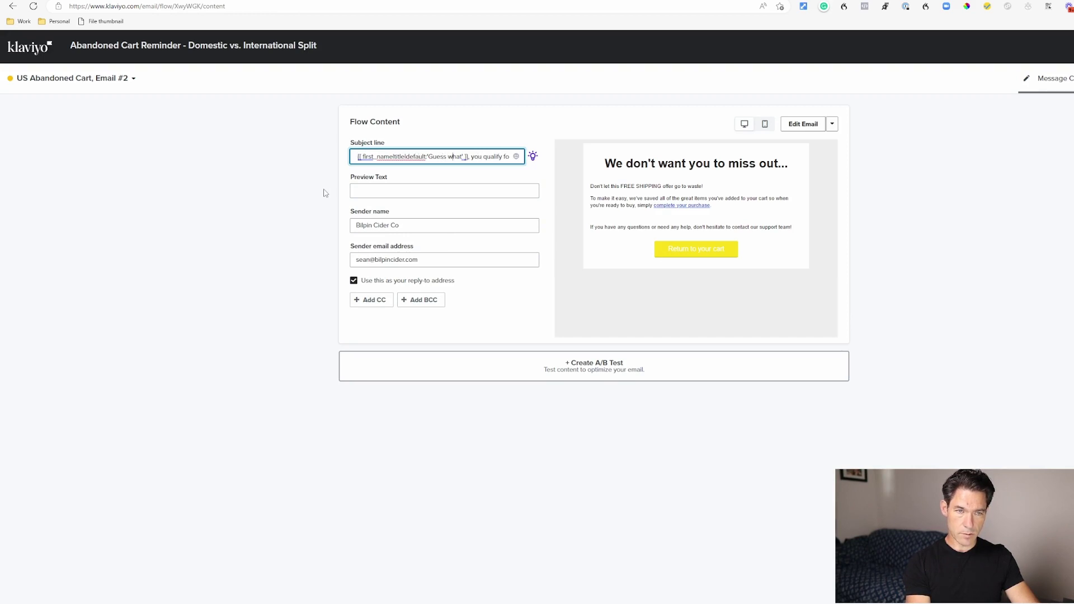
{"action": "key", "text": "End"}
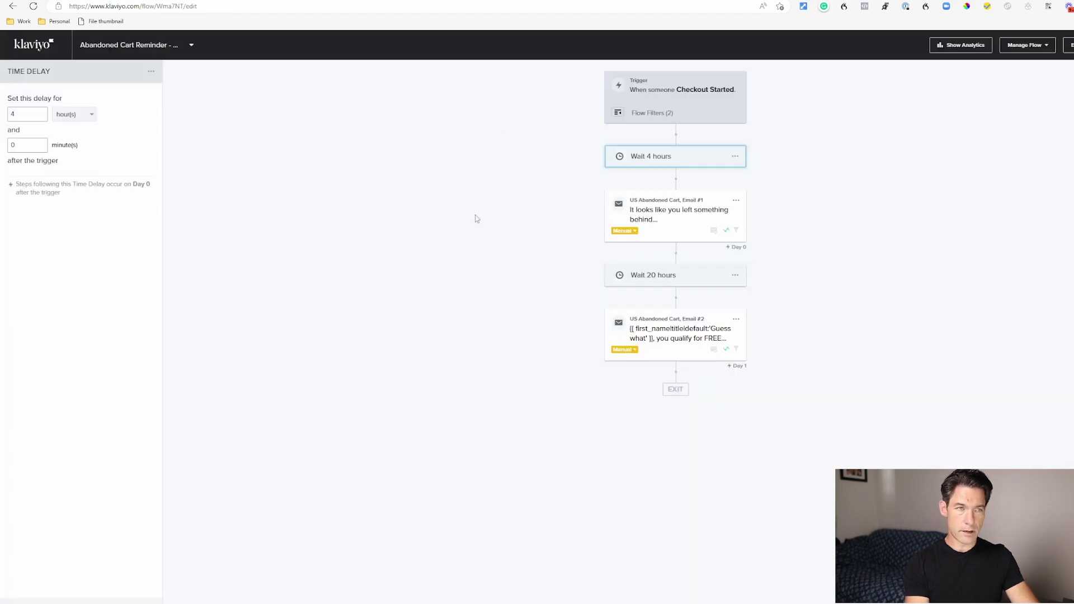
Examine the Bite and NUGGS abandoned checkout email examples in Google Drive, and return to the Klaviyo flow
{"action": "key", "text": "ctrl+Tab"}
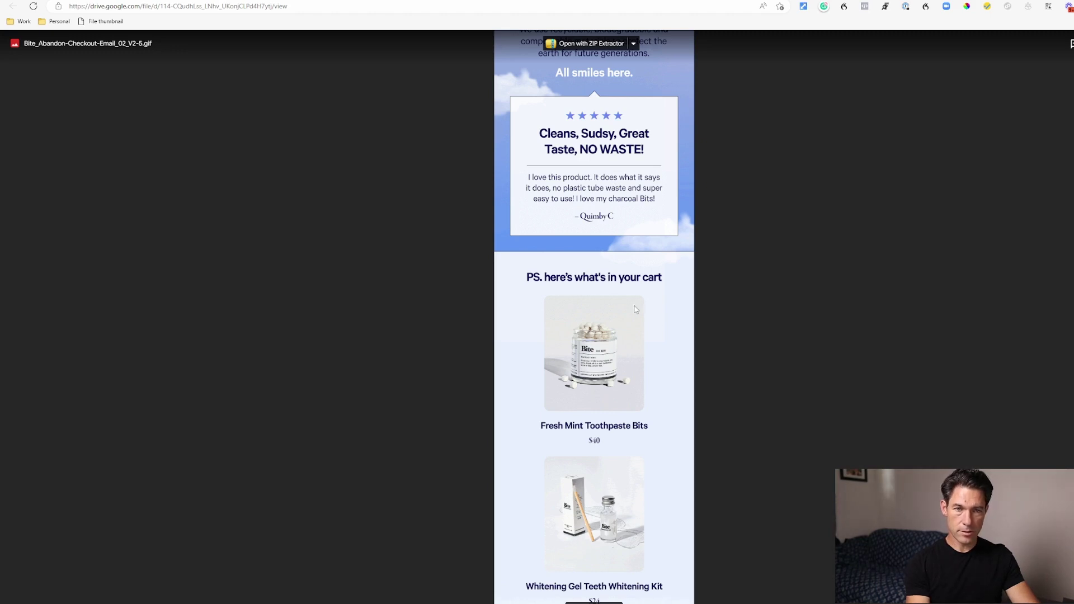
{"action": "left_click_drag", "start_coordinate": [637, 310], "coordinate": [653, 501]}
{"action": "scroll", "coordinate": [658, 450], "scroll_direction": "down", "scroll_amount": 2}
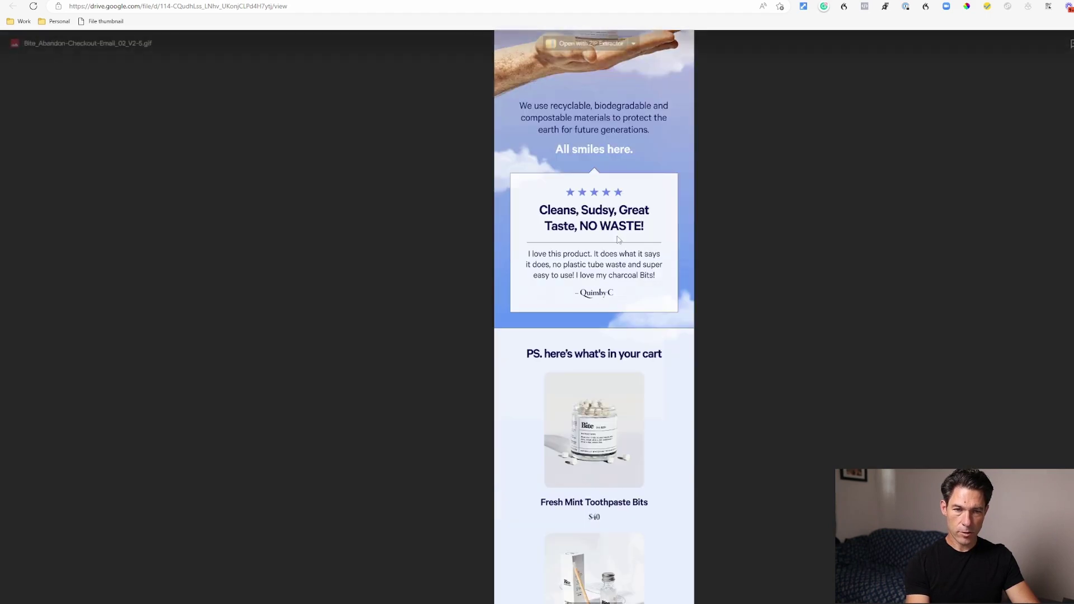
{"action": "scroll", "coordinate": [643, 392], "scroll_direction": "down", "scroll_amount": 4}
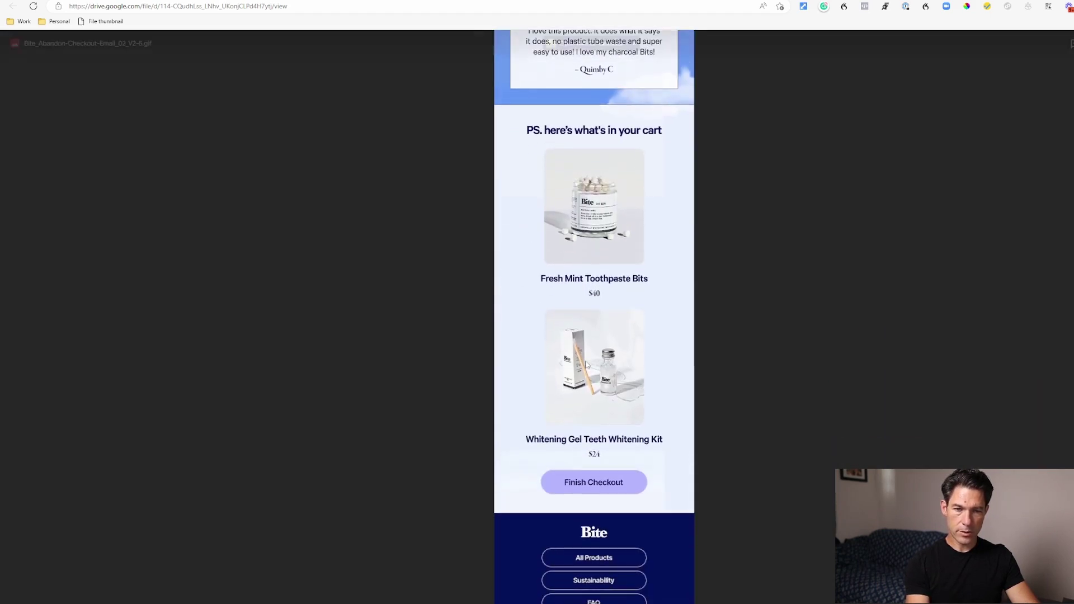
{"action": "key", "text": "Right"}
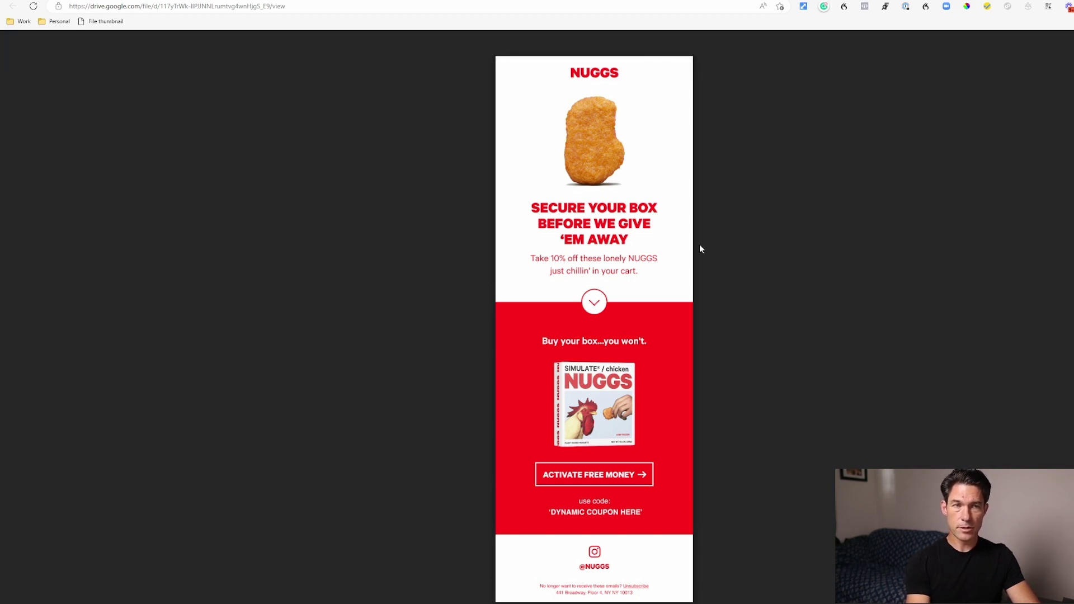
{"action": "left_click", "coordinate": [548, 0]}
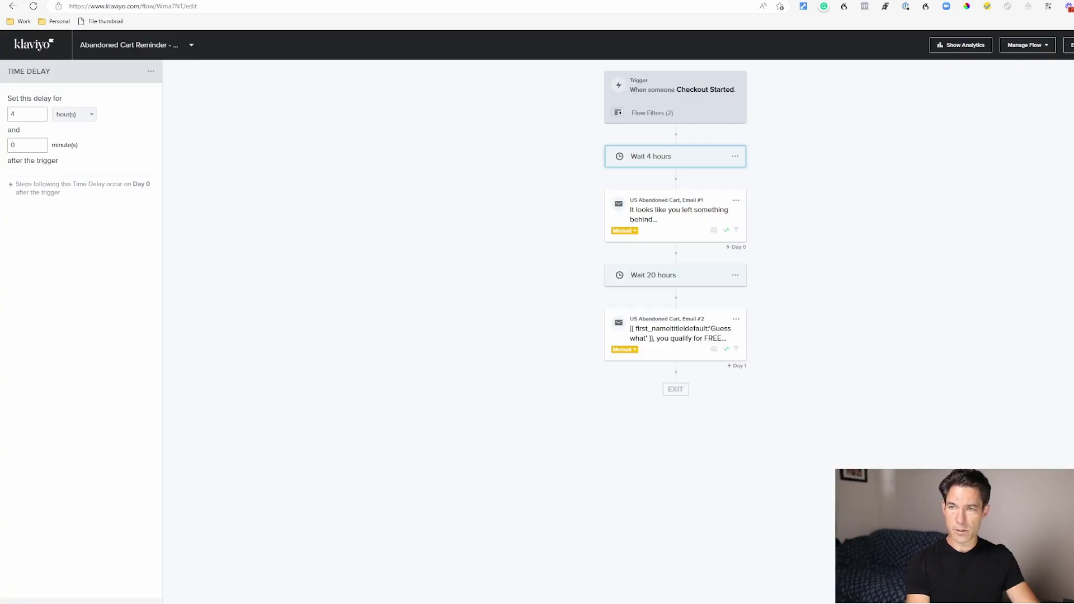
View the status options for updating all of the flow's actions at once, leaving the statuses as they are
{"action": "left_click", "coordinate": [1069, 44]}
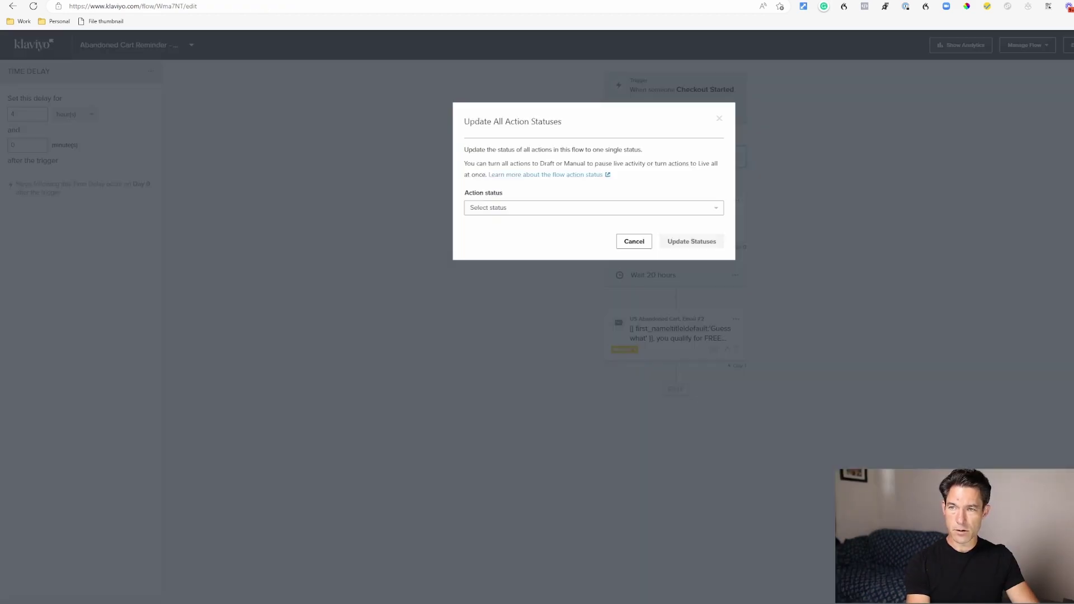
{"action": "left_click", "coordinate": [585, 213]}
{"action": "left_click", "coordinate": [773, 238]}
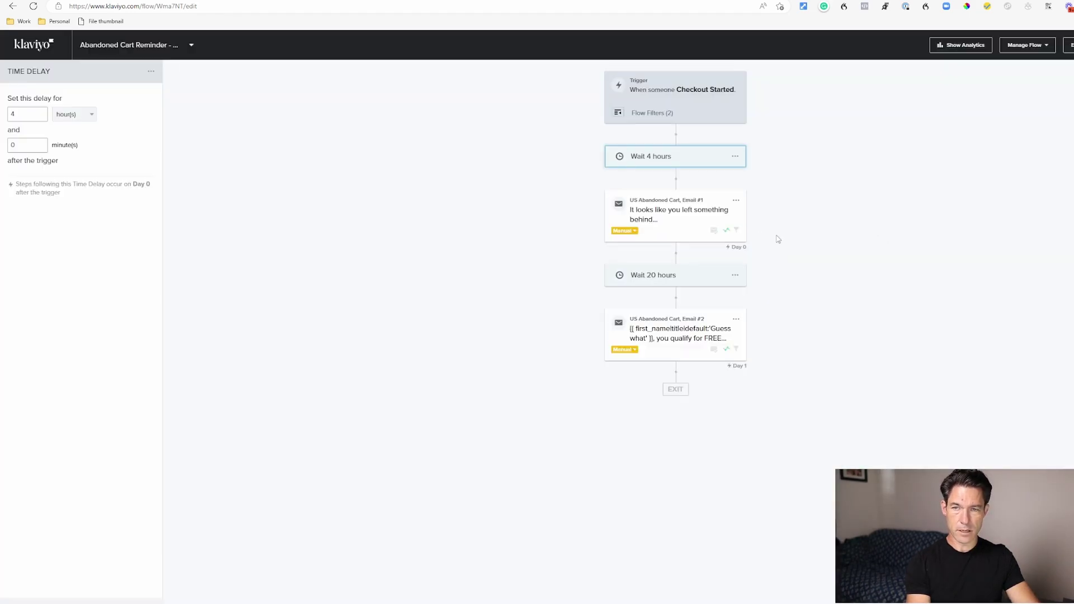
Look at the individual status options available for US Abandoned Cart, Email #1 in the flow
{"action": "left_click", "coordinate": [636, 231]}
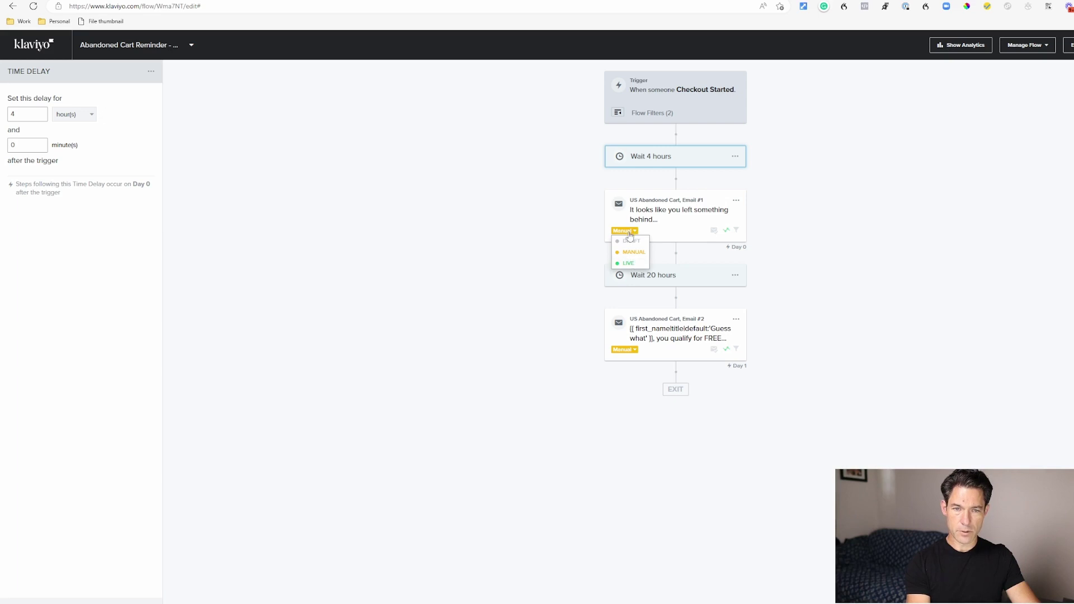
{"action": "left_click", "coordinate": [867, 265]}
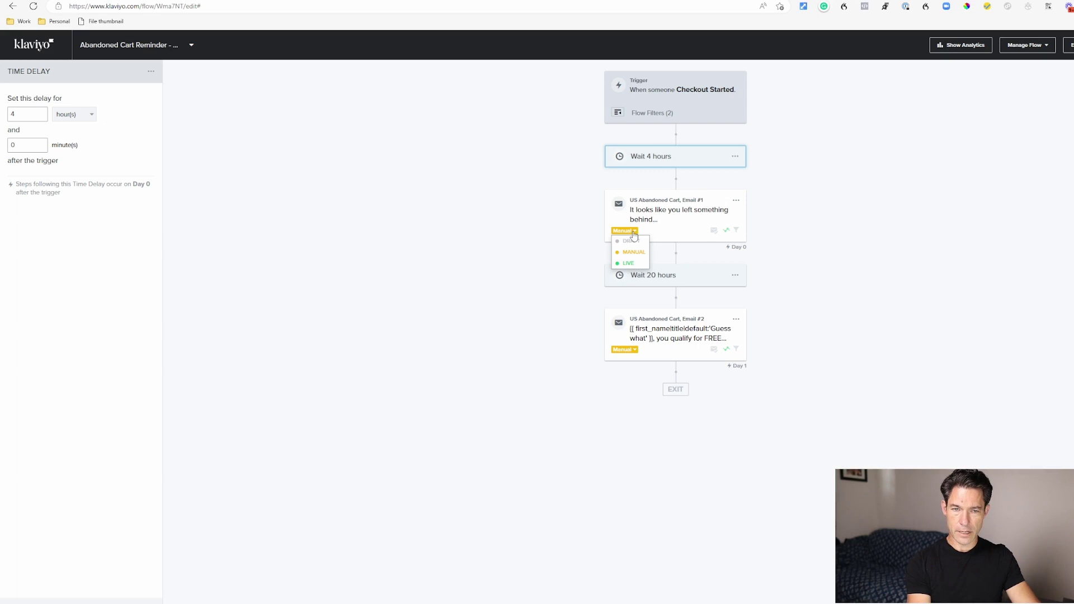
{"action": "left_click", "coordinate": [686, 230]}
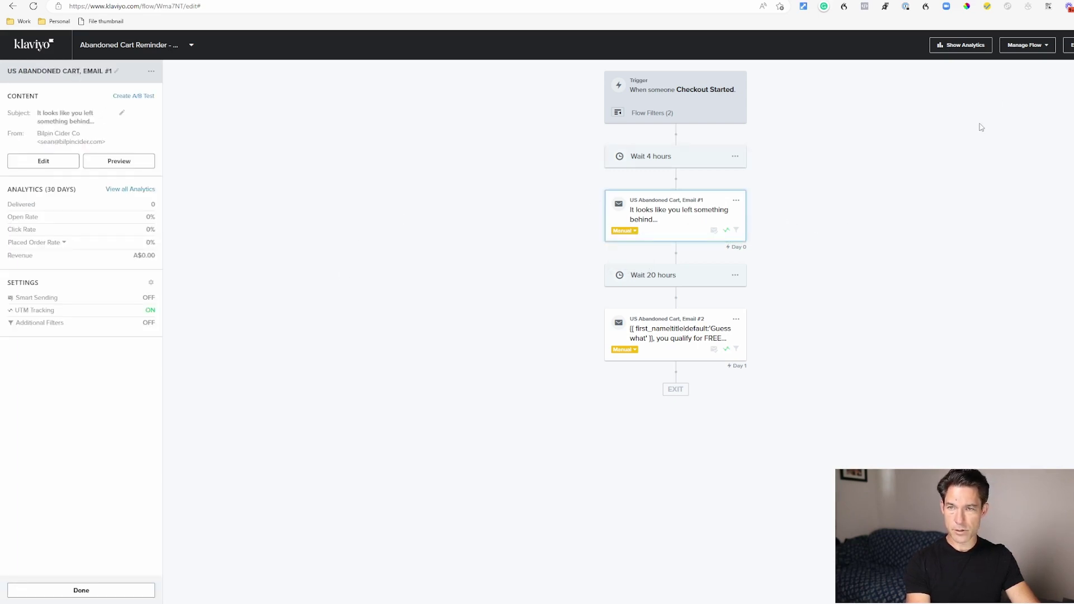
{"action": "left_click", "coordinate": [635, 231]}
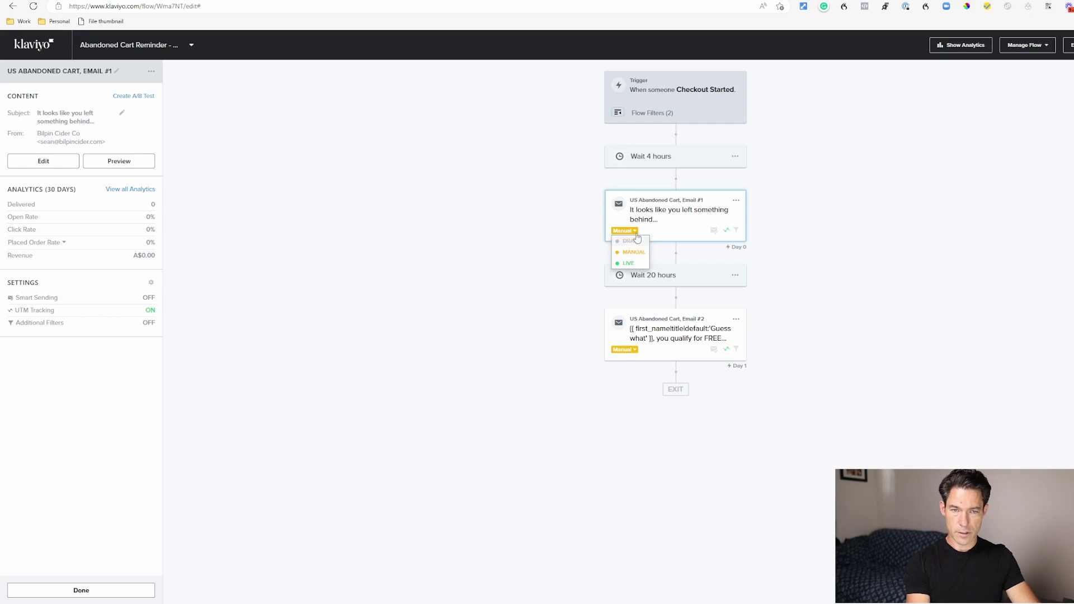